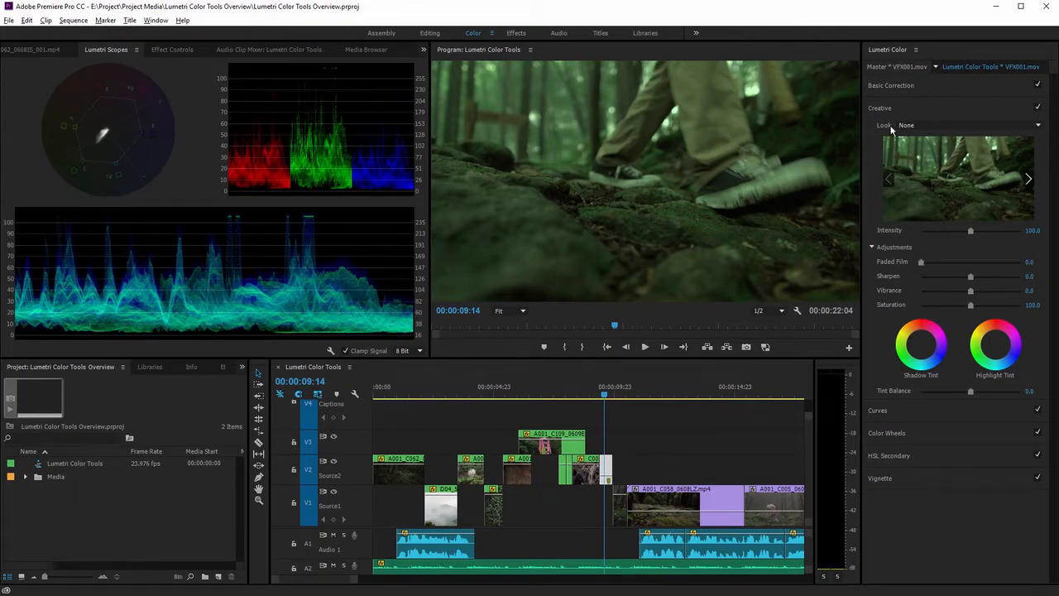
Correct the white balance of the green-tinted clip by sampling the walker's pale shoe sole with the WB Selector.
left_click(894, 85)
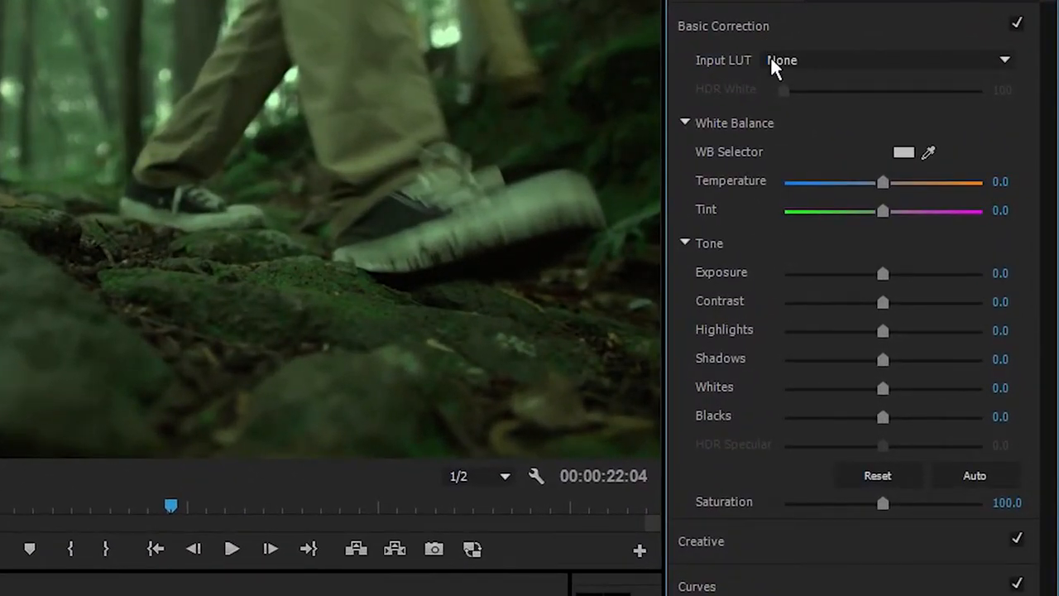
left_click(932, 149)
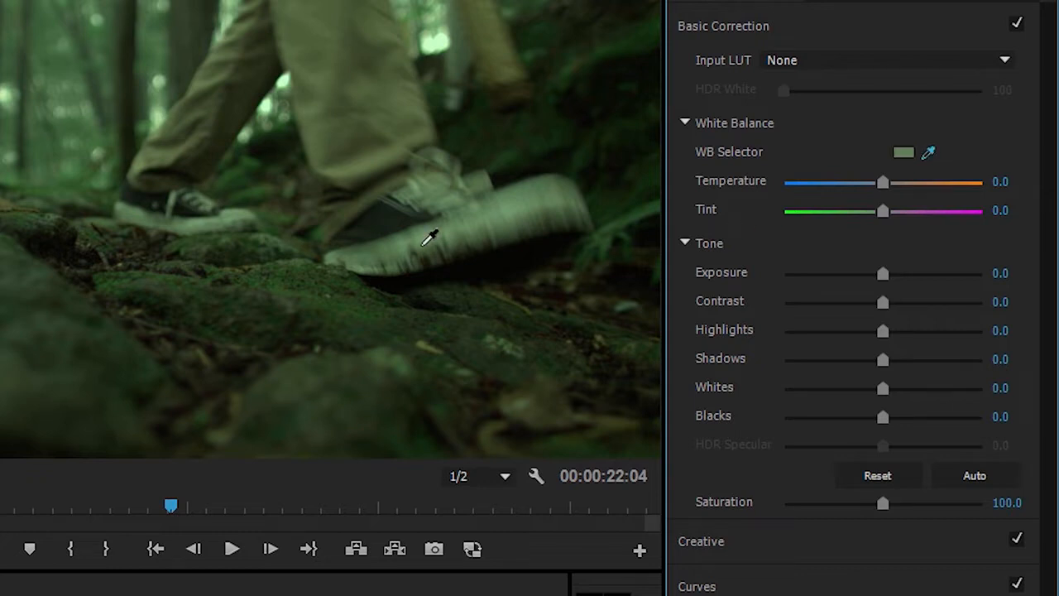
left_click(530, 194)
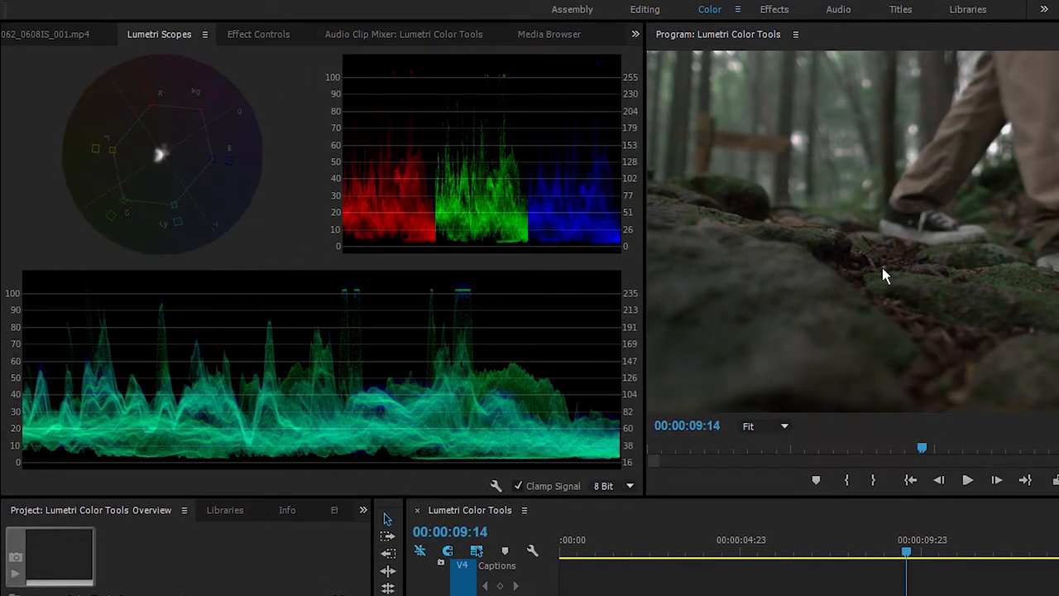
Set the Lumetri Scopes brightness to Bright and apply the All Scopes YUV/YC preset.
right_click(485, 309)
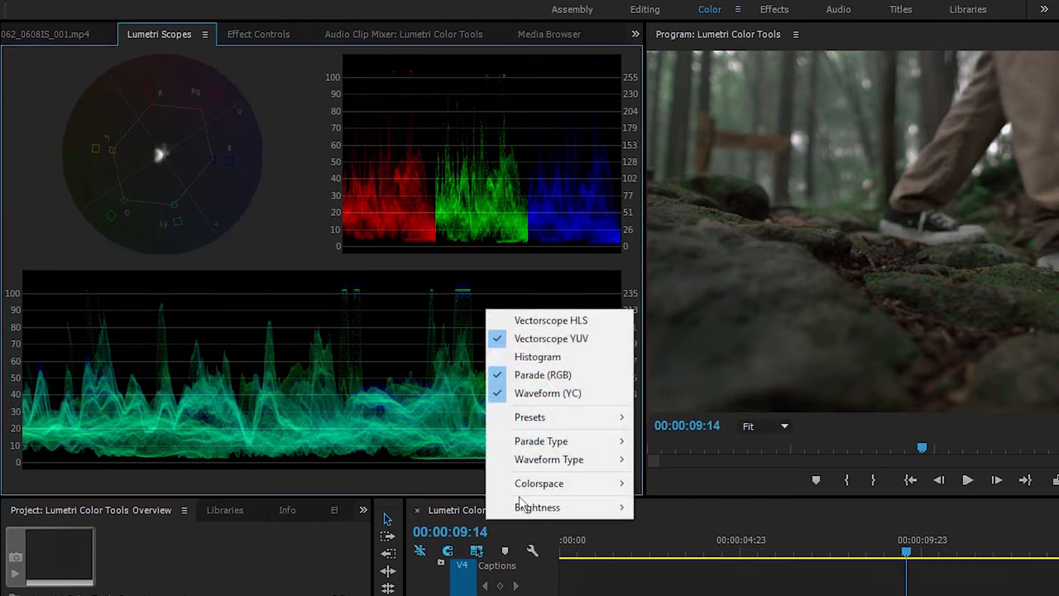
mouse_move(580, 513)
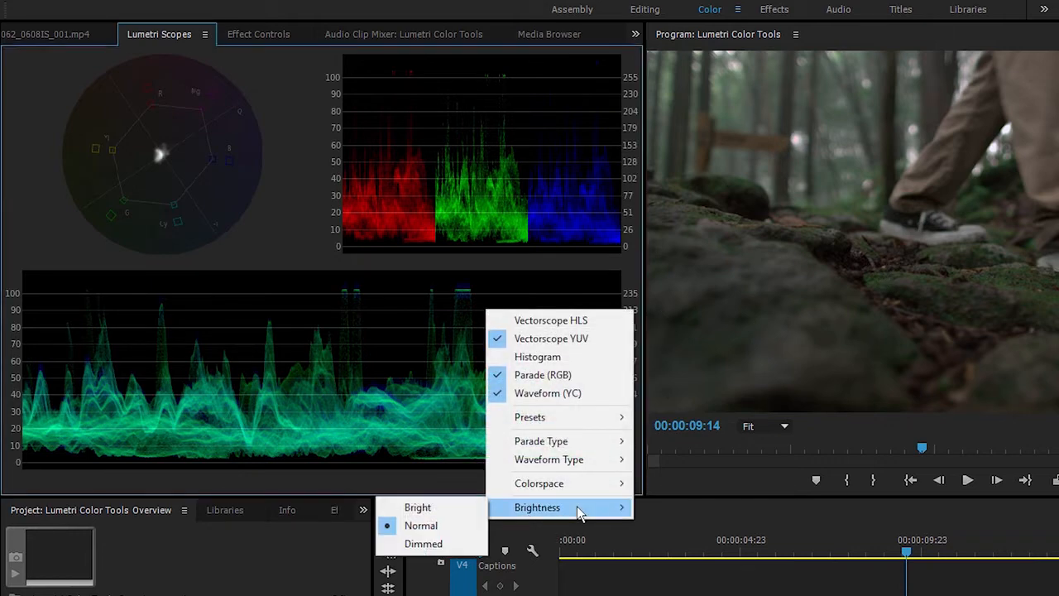
left_click(432, 508)
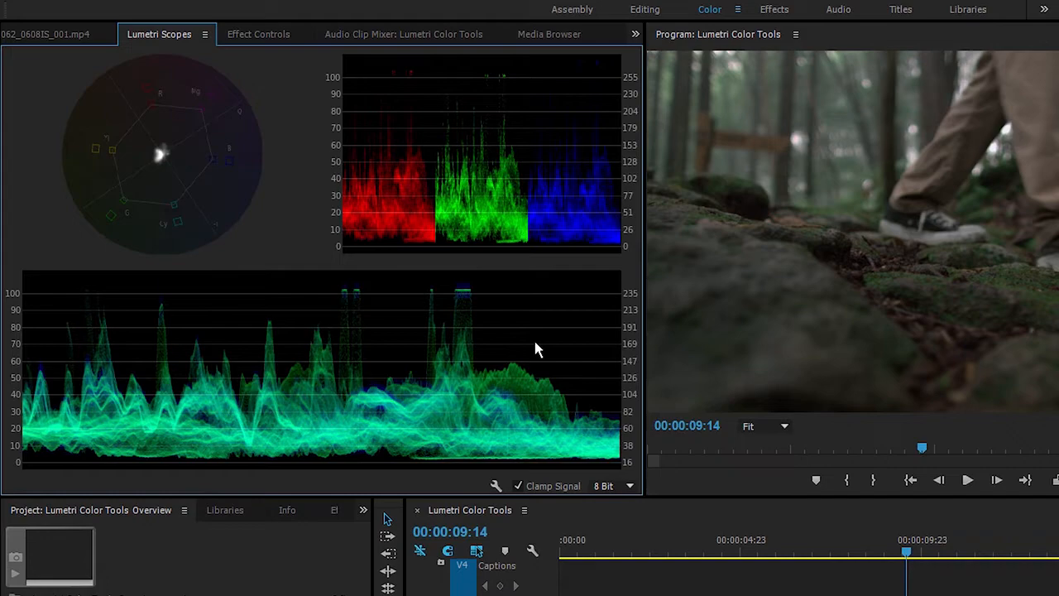
right_click(497, 320)
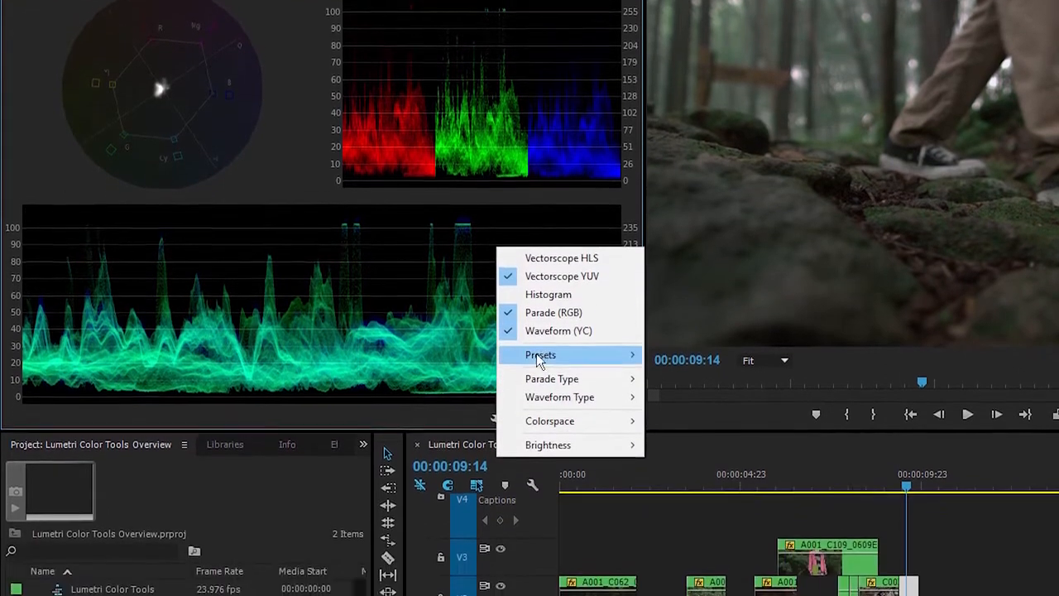
mouse_move(540, 357)
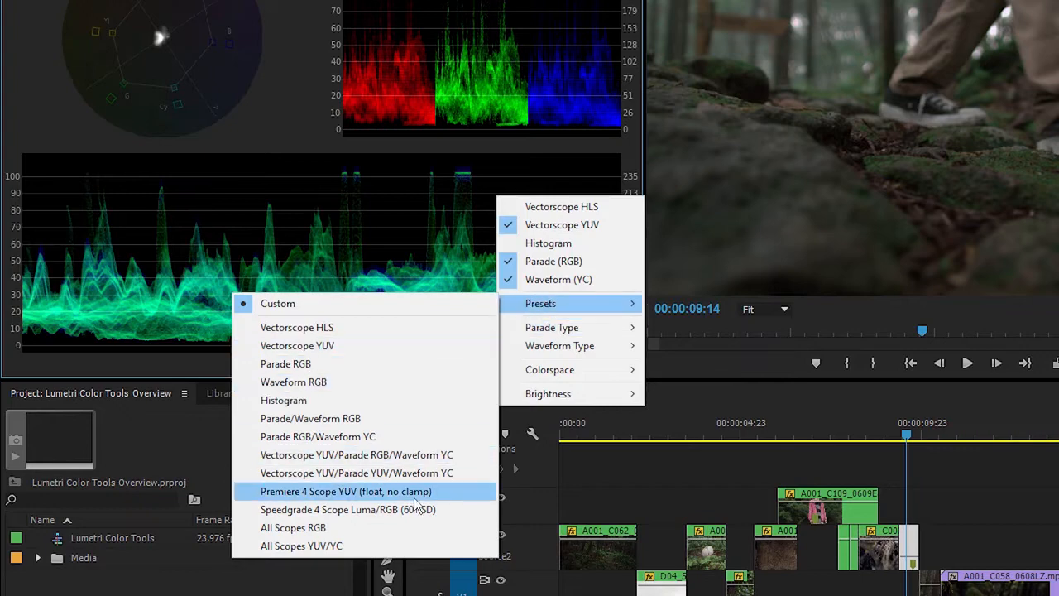
left_click(422, 546)
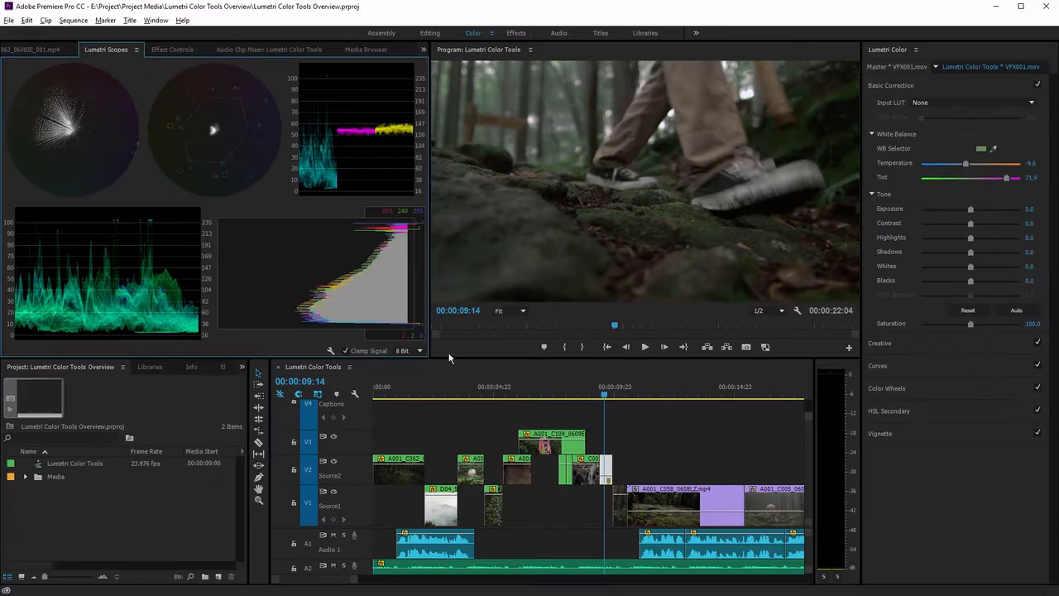
Move the playhead to the cliff shot at 00:00:05:17 and expand the Creative settings.
left_click(653, 391)
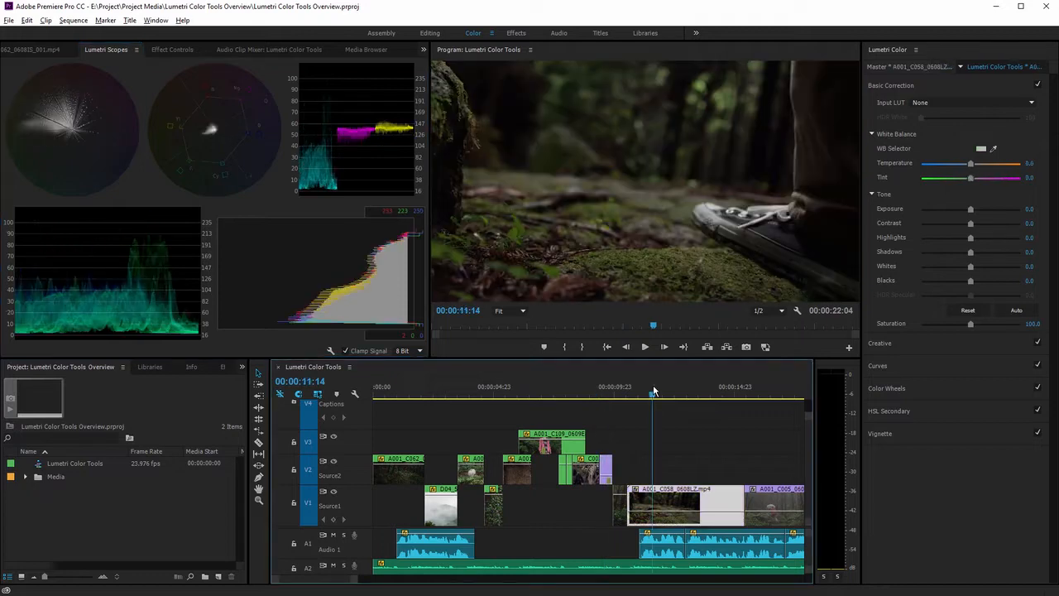
left_click(511, 391)
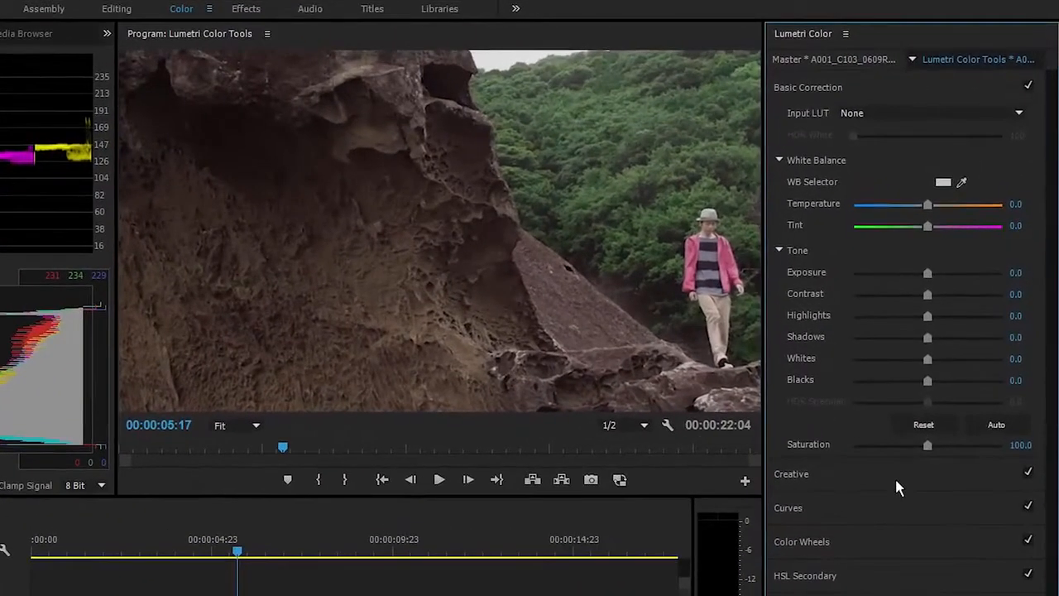
left_click(896, 481)
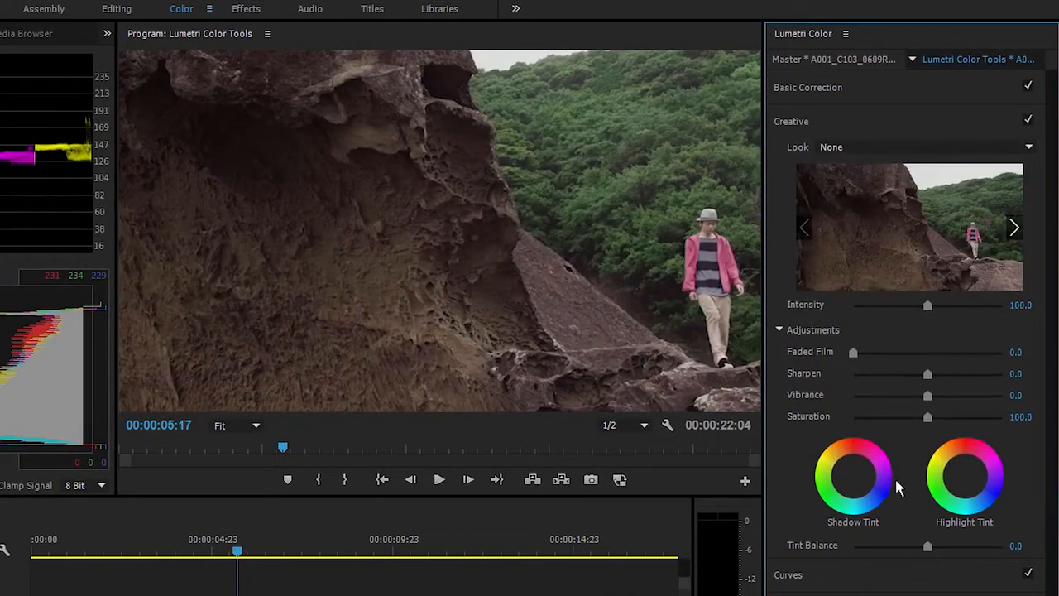
Browse the look previews and apply Fuji F125 Kodak 2393 (by Adobe) to the cliff shot.
left_click(1015, 229)
left_click(1015, 229)
left_click(1015, 229)
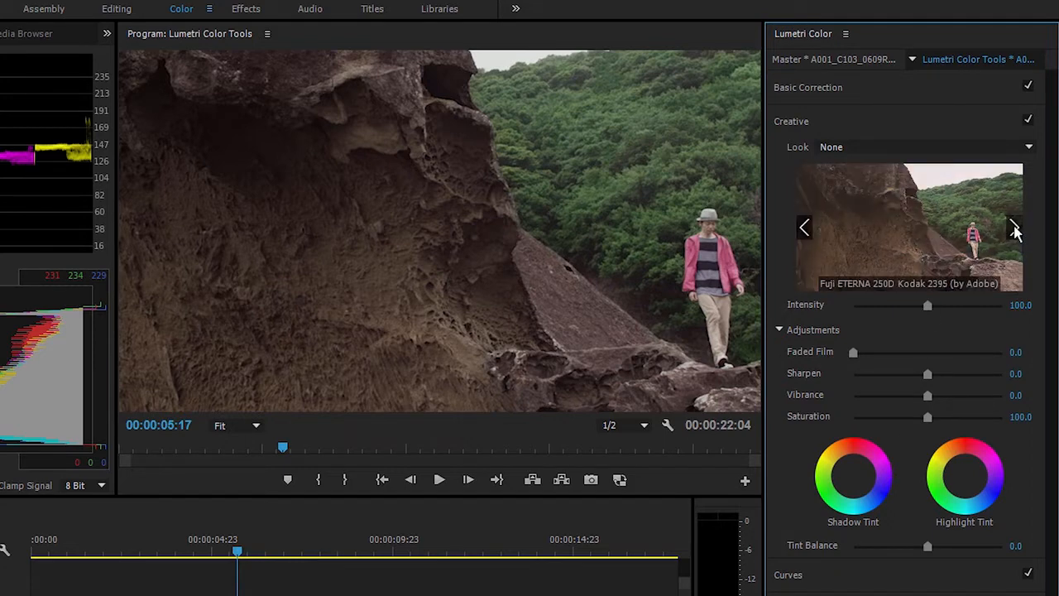
left_click(1015, 229)
left_click(1015, 229)
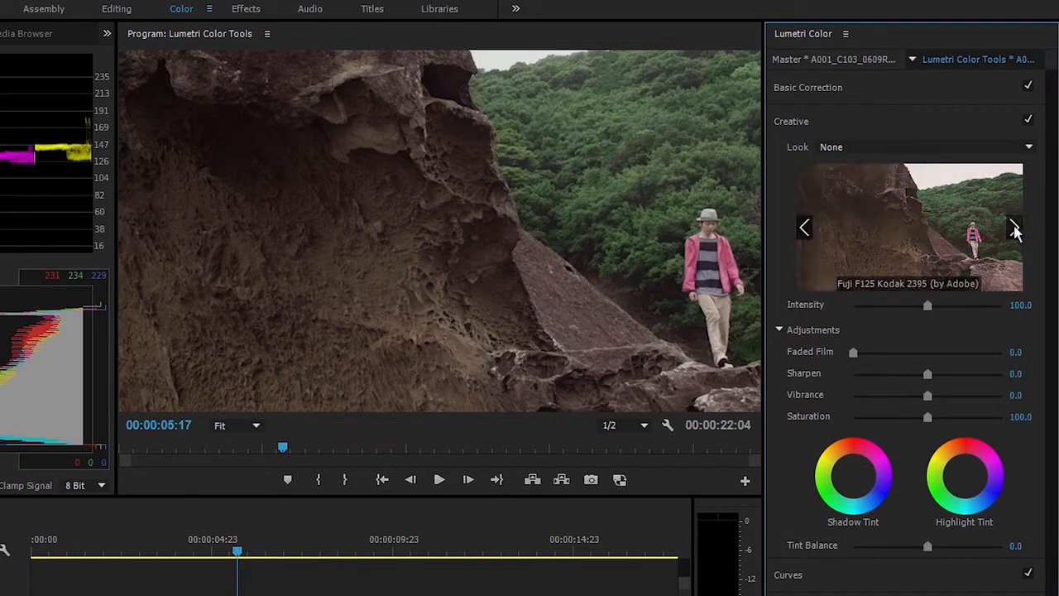
left_click(805, 230)
left_click(910, 238)
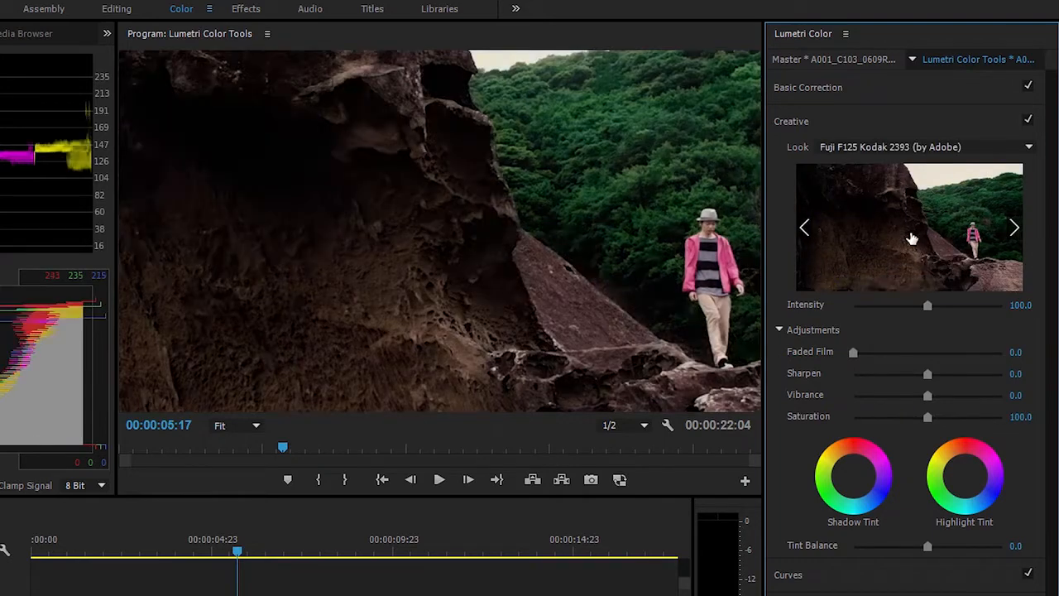
Apply the SL CLEAN KODAK C look to the cliff shot and set its Intensity to 82.2.
left_click(910, 147)
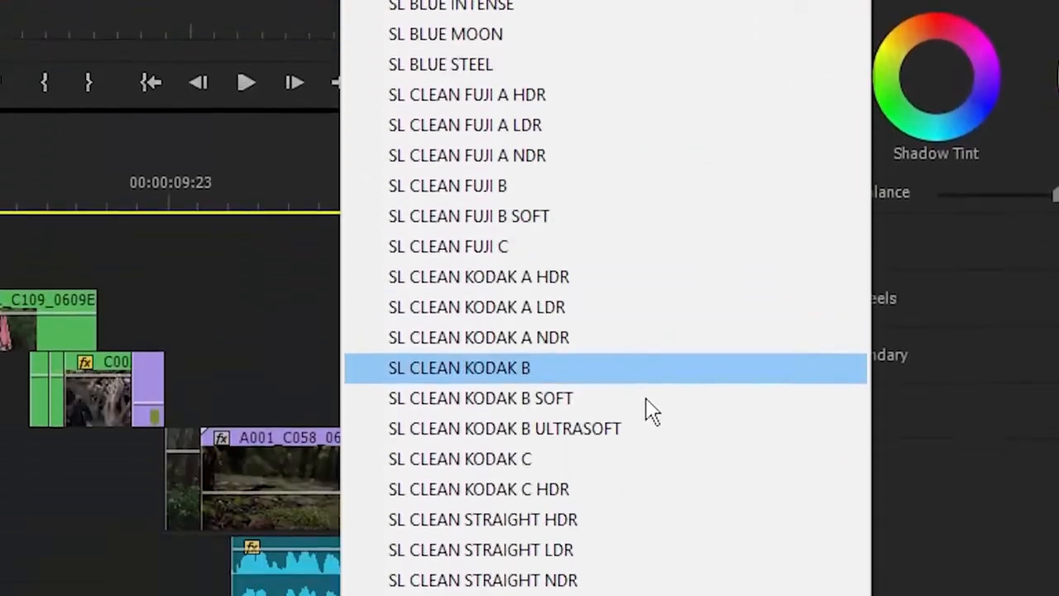
left_click(634, 374)
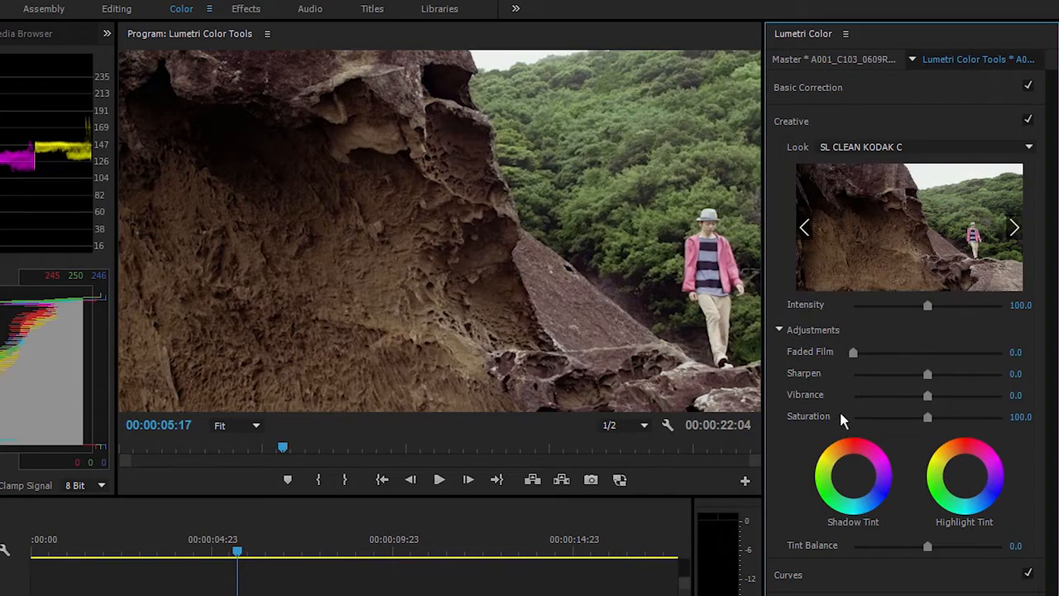
mouse_move(927, 305)
left_mouse_down()
mouse_move(880, 308)
mouse_move(965, 319)
mouse_move(915, 312)
left_mouse_up()
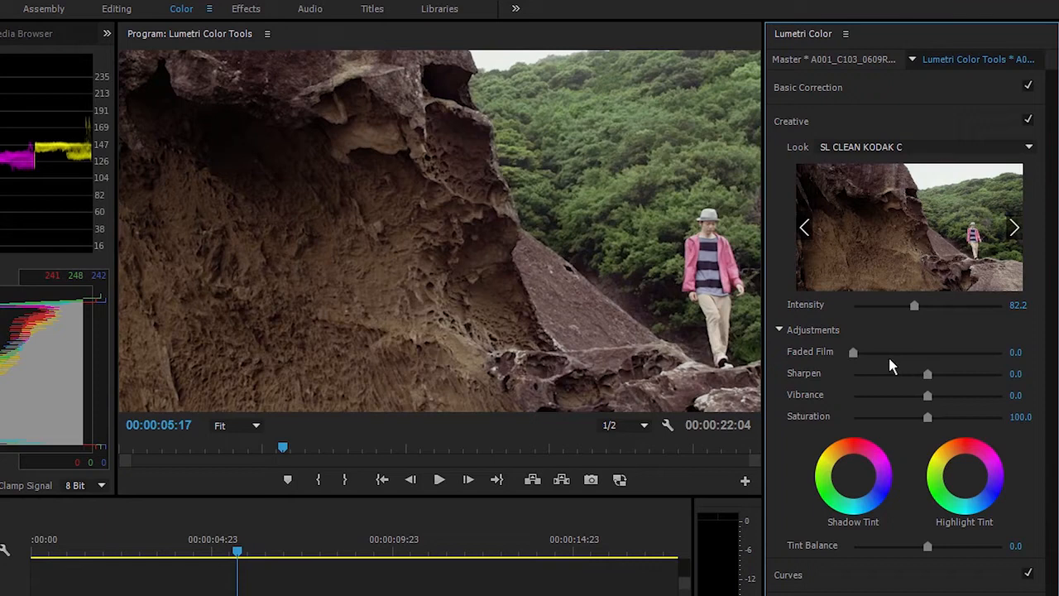
Set Faded Film to 46.1 and Vibrance to 57.8, comparing the shot with the Creative adjustments off and on.
left_click_drag(854, 358, 925, 368)
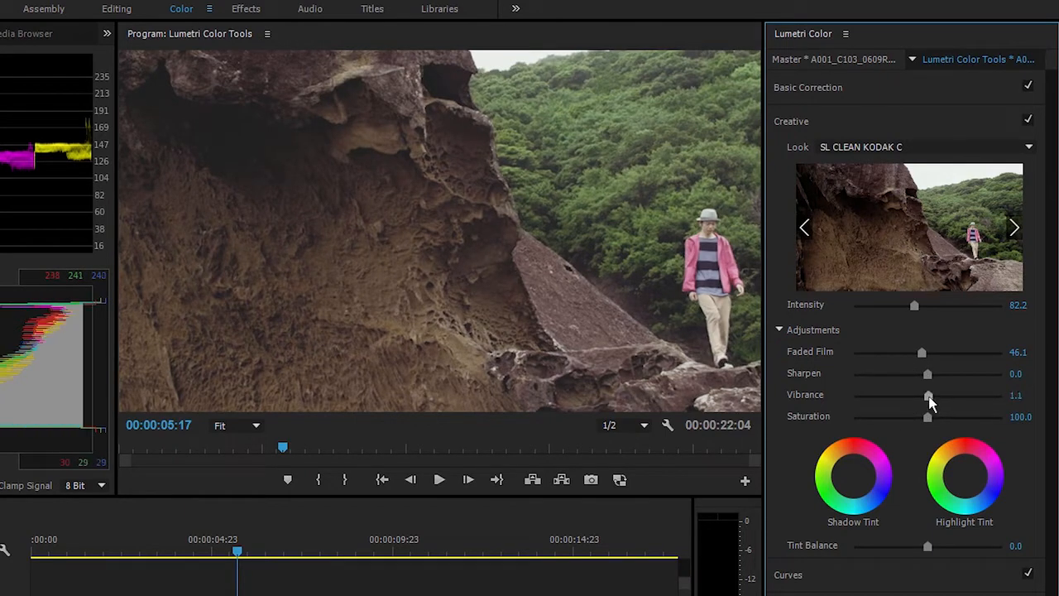
left_click_drag(929, 398, 970, 409)
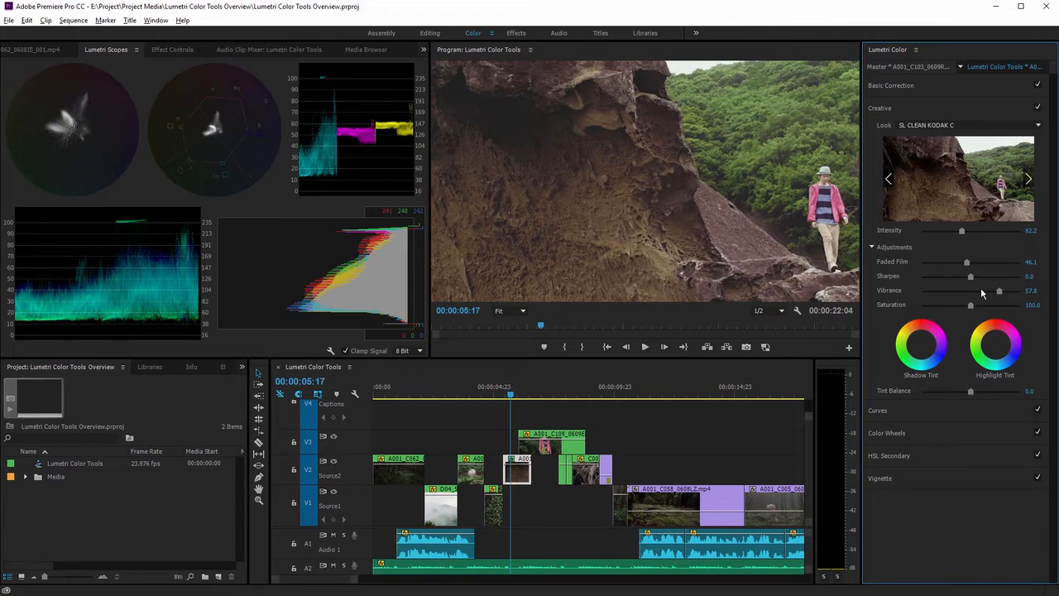
left_click(1038, 108)
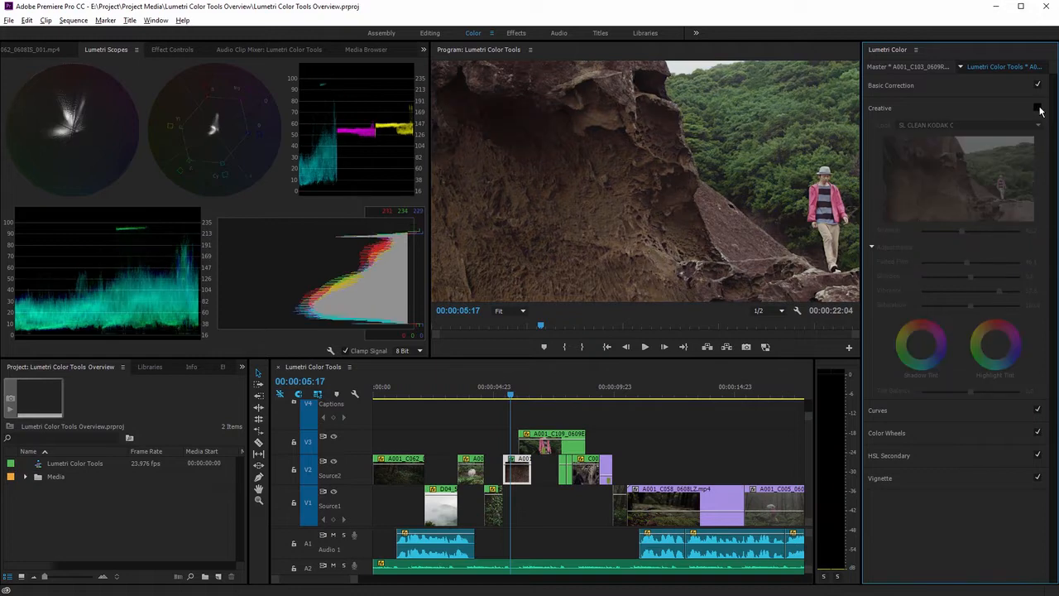
left_click(1038, 108)
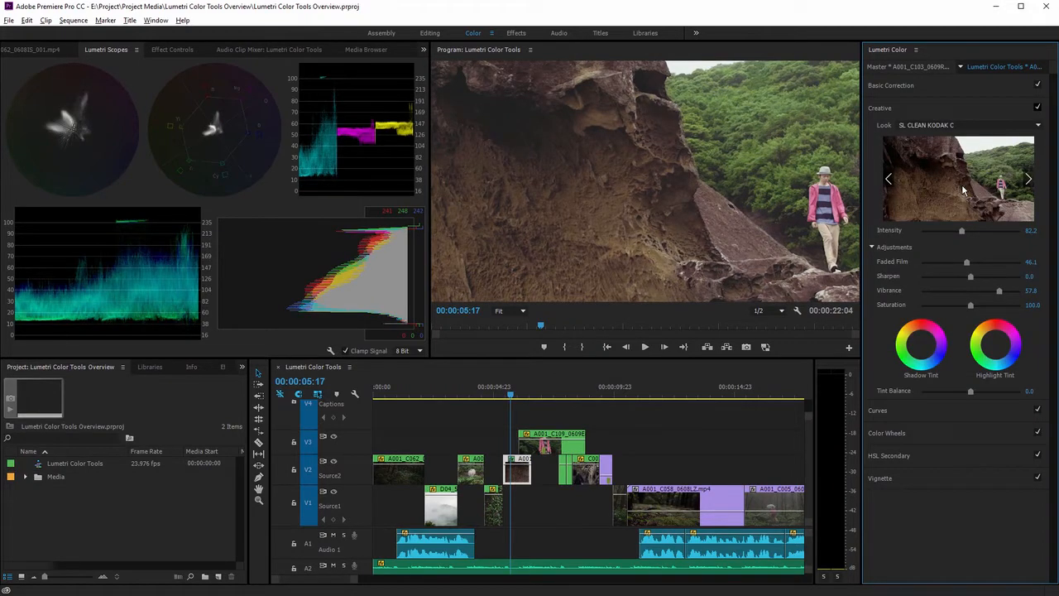
Preview the SL CLEAN KODAK B look and reset the cliff shot's Look to None.
left_click(889, 181)
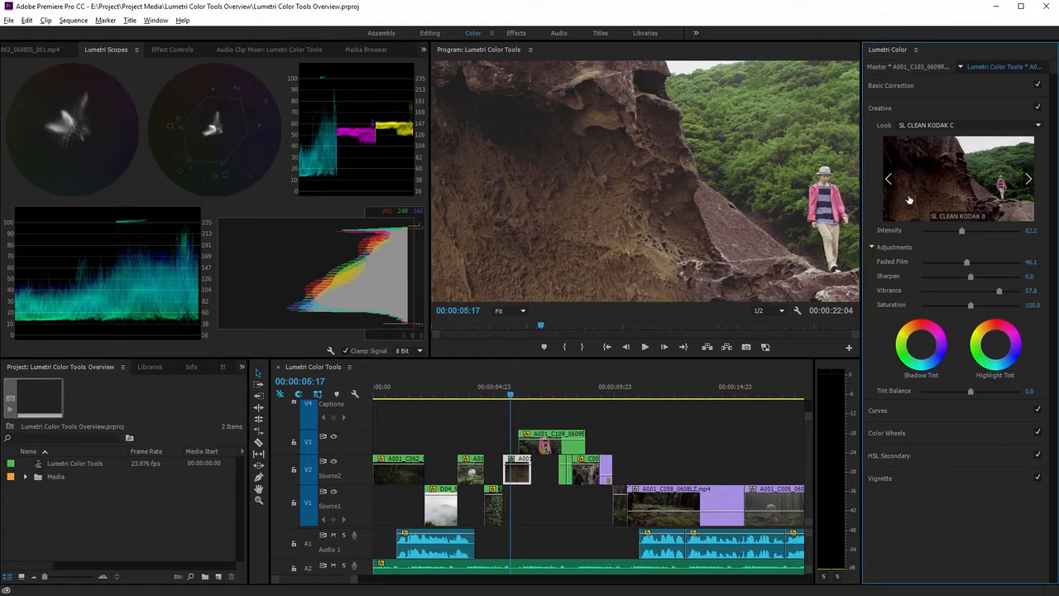
left_click(938, 125)
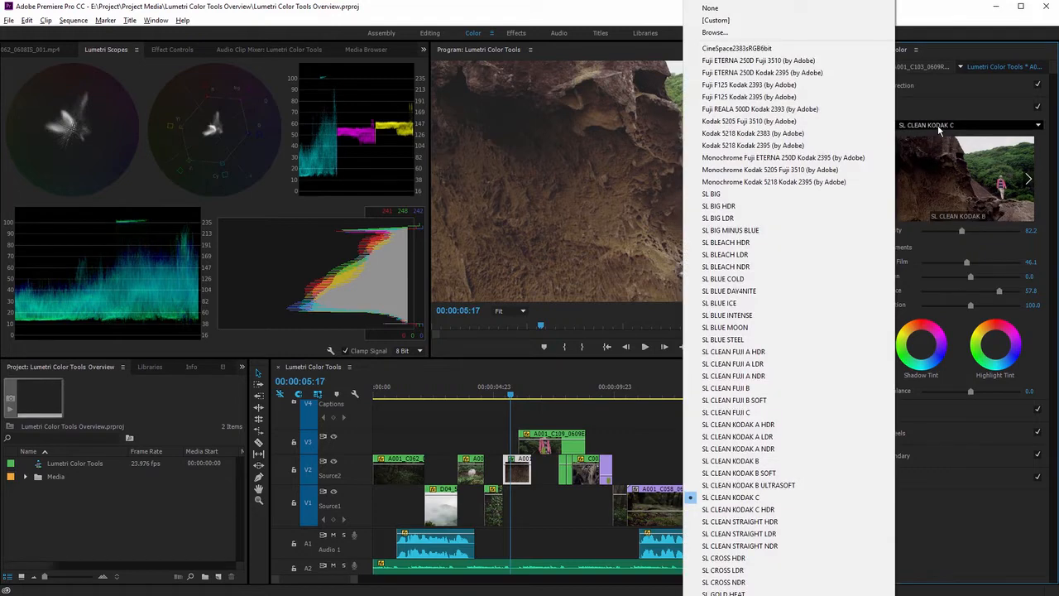
left_click(821, 16)
Shape the white RGB curve into a gentle S by lowering shadows and raising highlights, and lift the red curve's midtones.
left_click(886, 411)
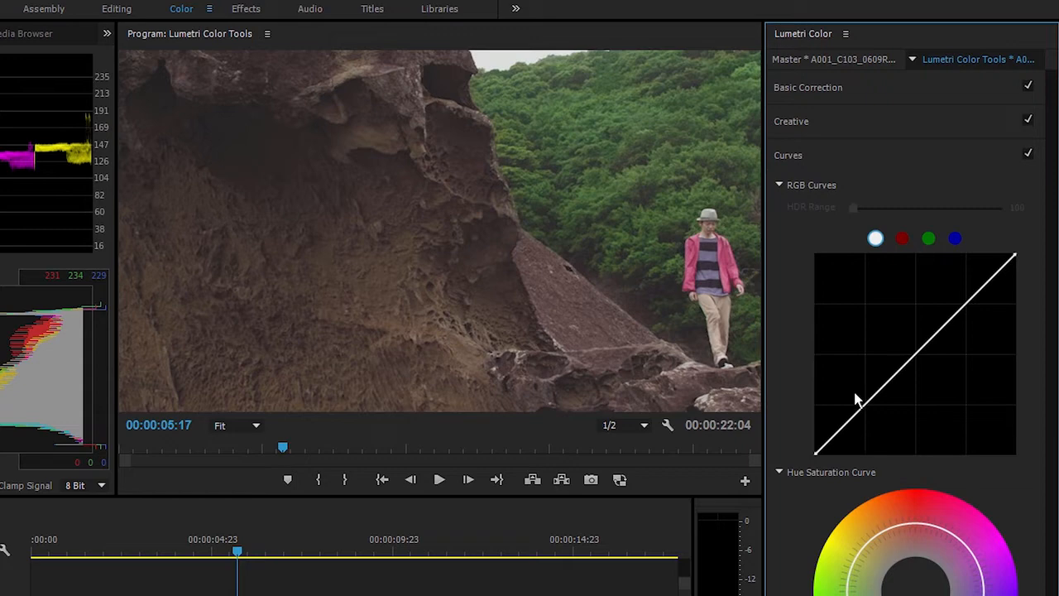
left_click_drag(857, 426, 860, 425)
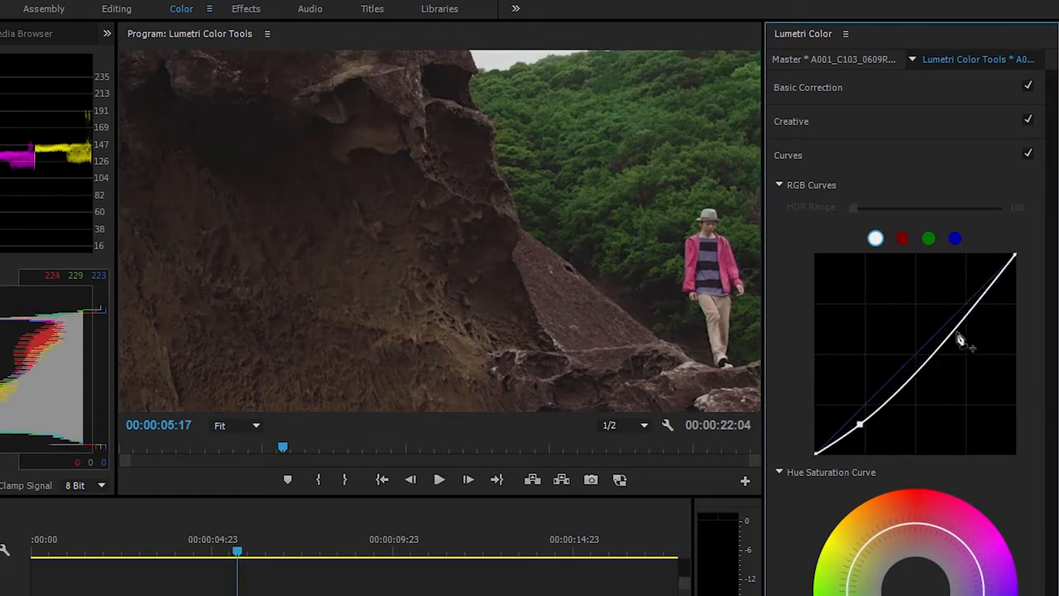
left_click_drag(954, 330, 941, 318)
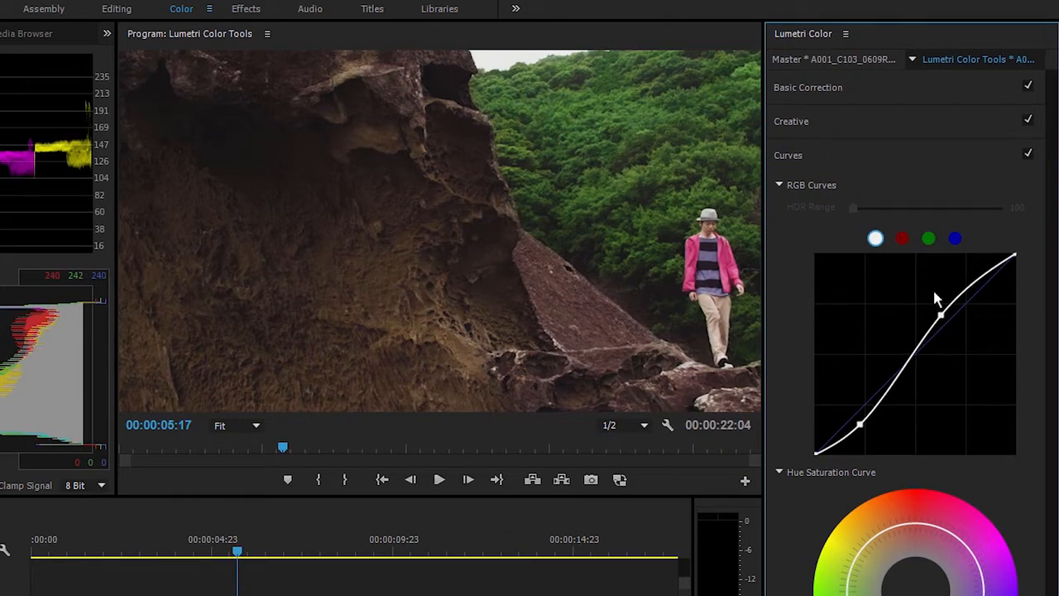
left_click(902, 239)
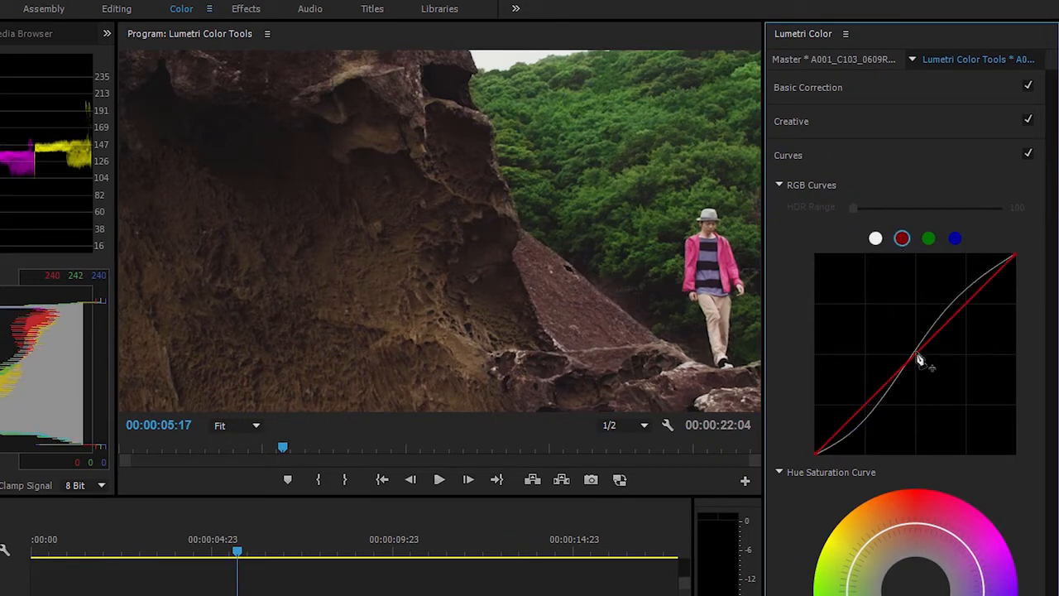
left_click_drag(918, 359, 906, 341)
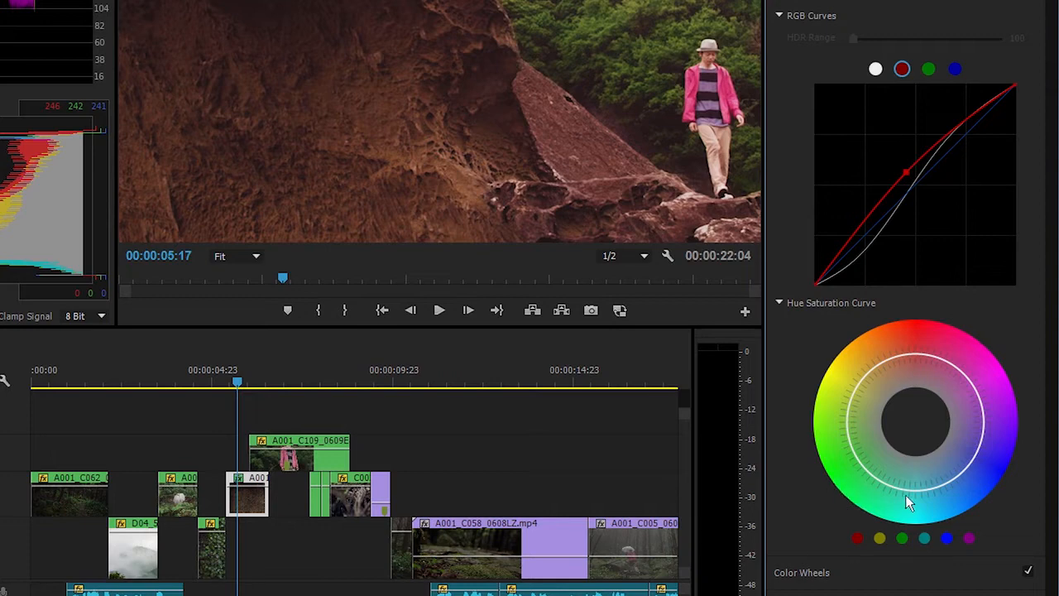
Boost the saturation of the greens and yellow-greens by pulling that part of the Hue Saturation Curve outward.
left_click(905, 538)
left_click_drag(857, 463, 838, 470)
left_click(895, 487)
left_click_drag(871, 475, 869, 485)
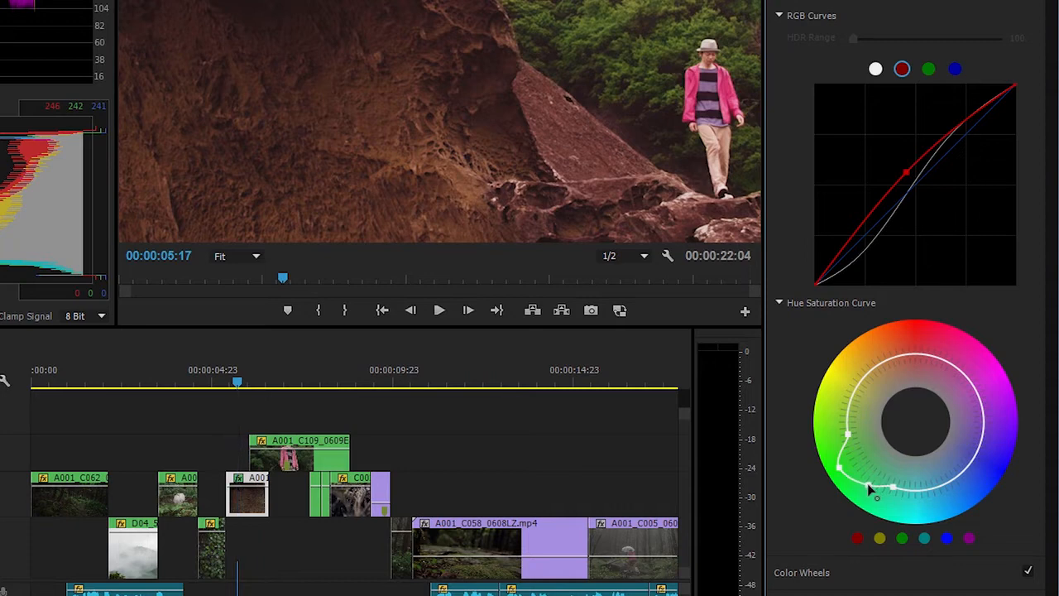
left_click_drag(851, 435, 834, 431)
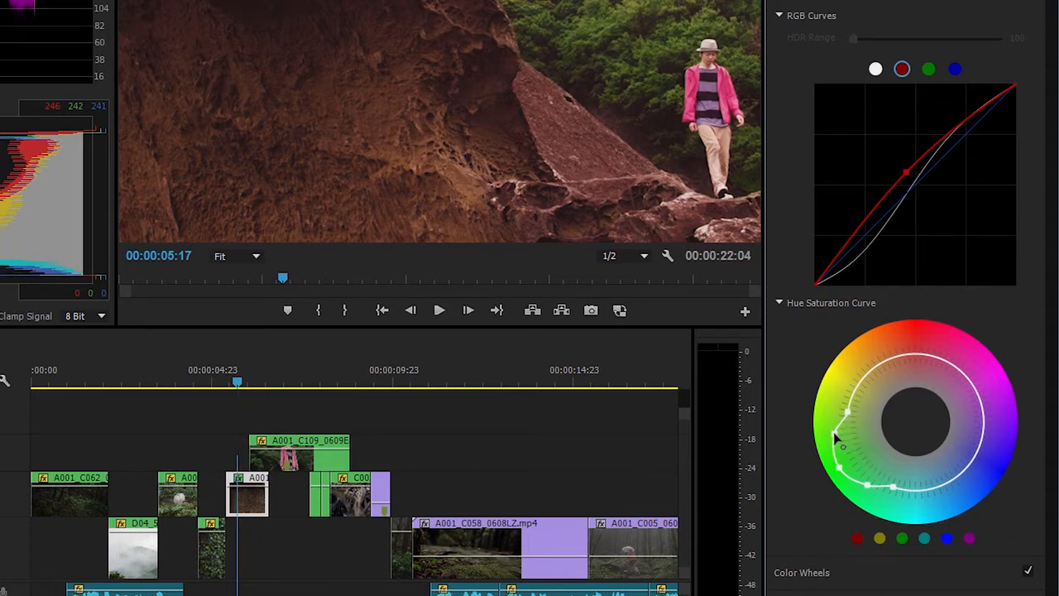
Using Color Wheels on the umbrella shot at 00:00:16:10, lower the shadows slightly, raise the highlights and tint the midtones toward red.
left_click(845, 581)
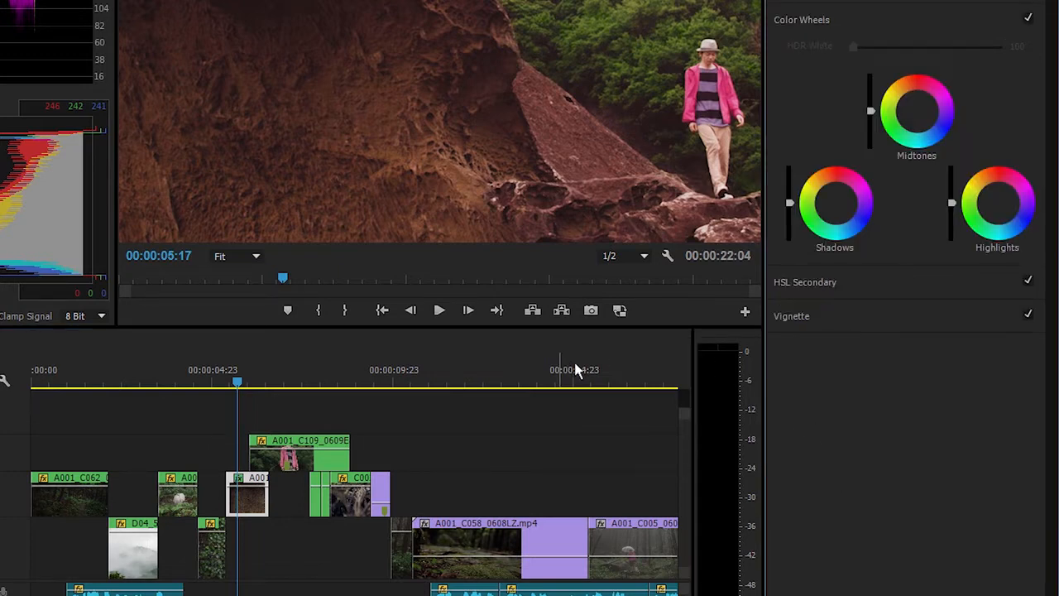
left_click(626, 372)
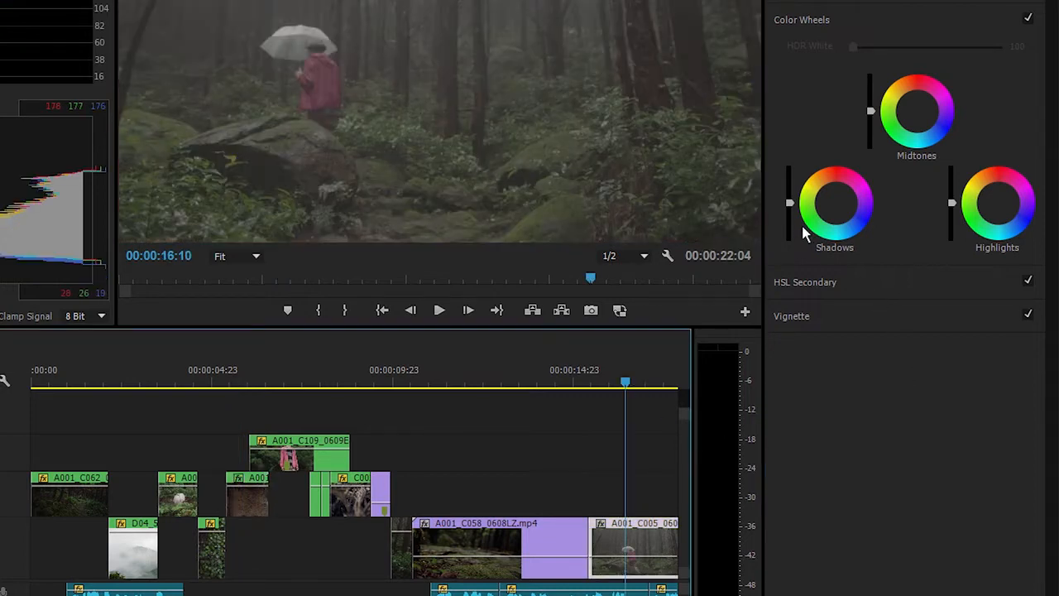
left_click_drag(790, 202, 791, 211)
left_click_drag(952, 204, 952, 172)
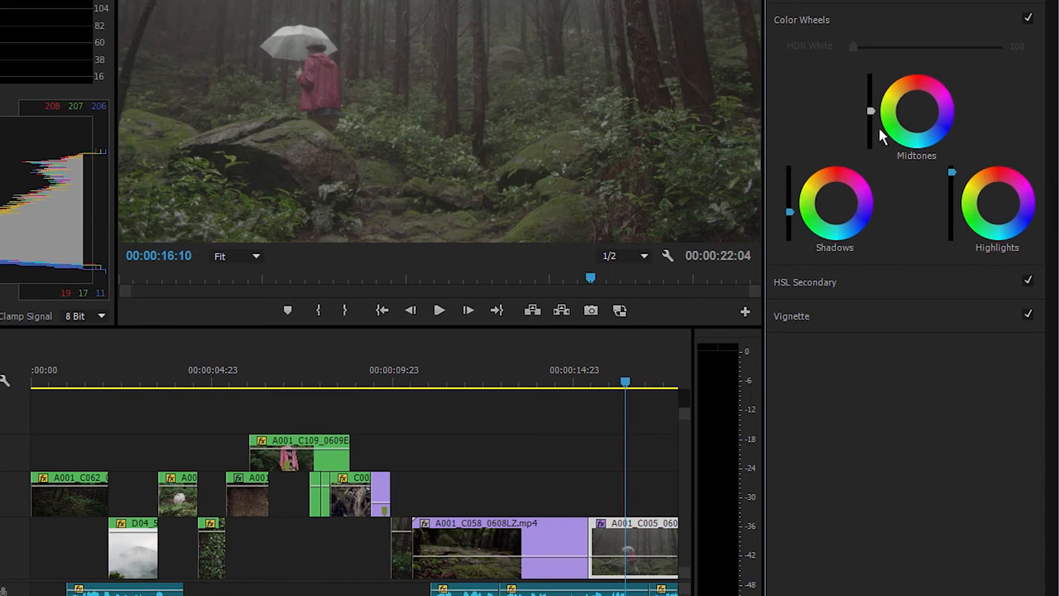
left_click_drag(869, 110, 916, 104)
On the pink jacket shot at 00:00:07:09, key the magenta hues in HSL Secondary with a slightly widened range and tint them strongly toward yellow-green.
left_click(864, 290)
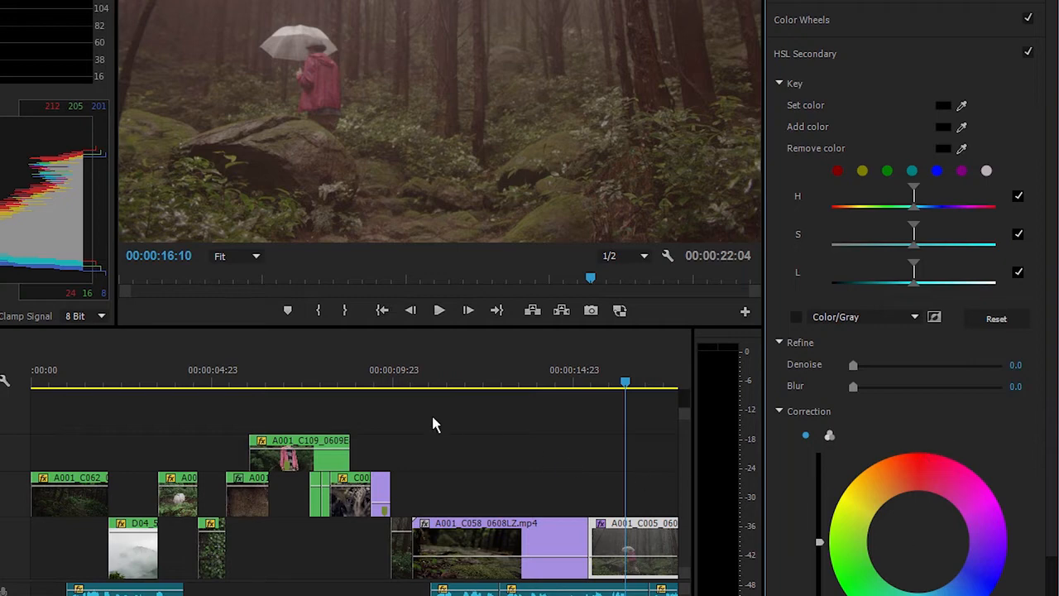
left_click(300, 370)
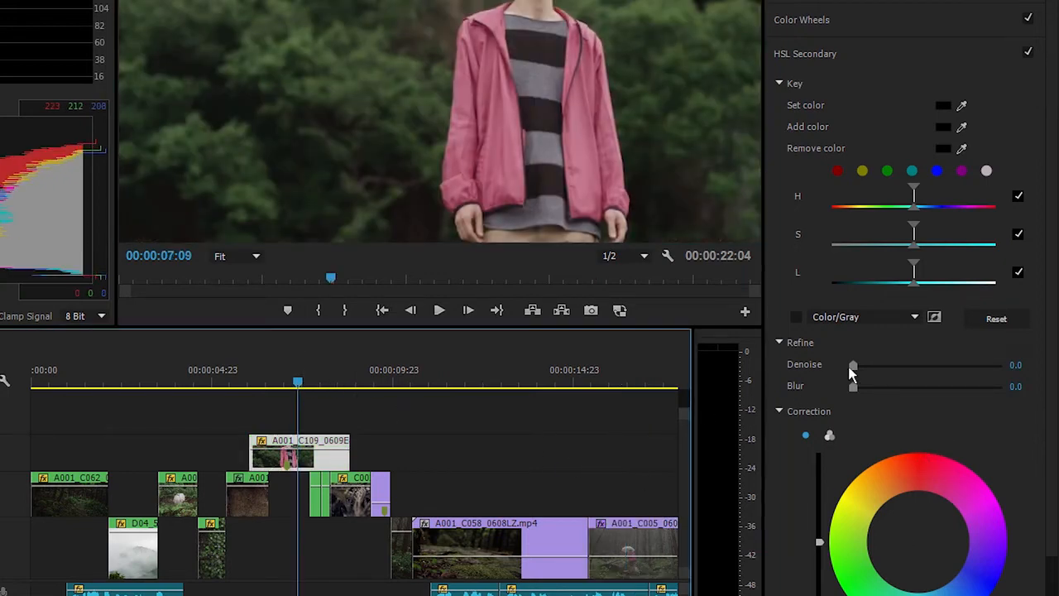
left_click(962, 171)
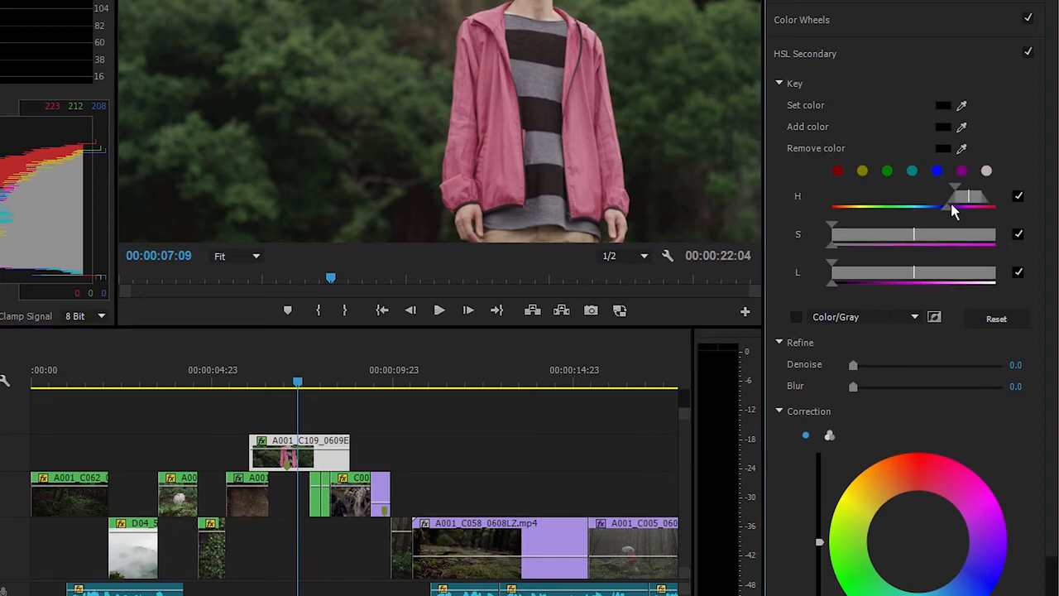
left_click_drag(955, 185, 943, 187)
left_click_drag(922, 548, 887, 573)
left_click_drag(857, 553, 835, 535)
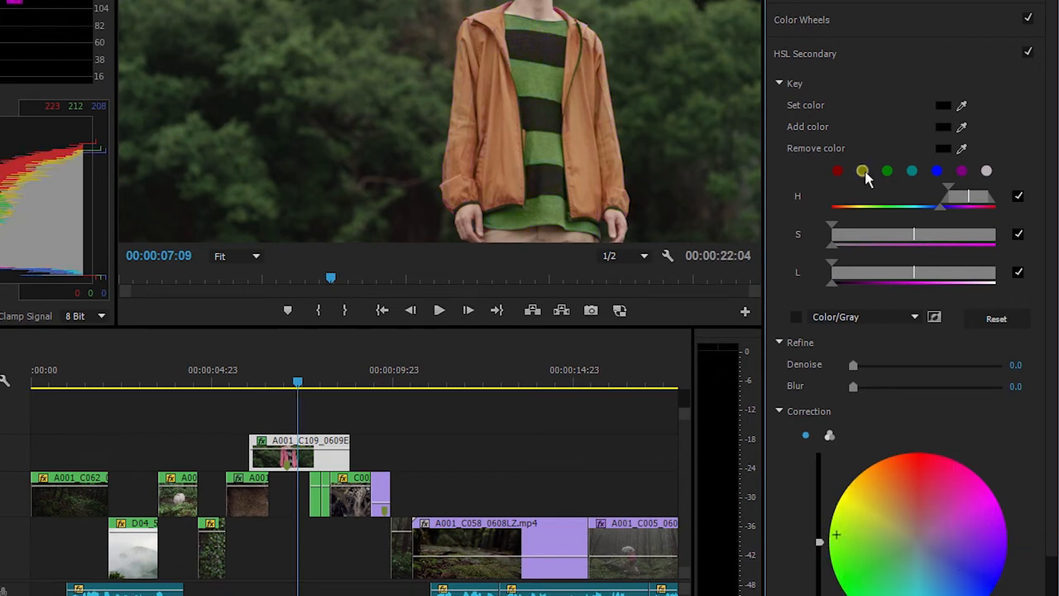
Add a dark vignette to the jacket shot with Amount -1.7, Midpoint 35.0, Roundness -45.6 and Feather 45.0.
left_click(849, 52)
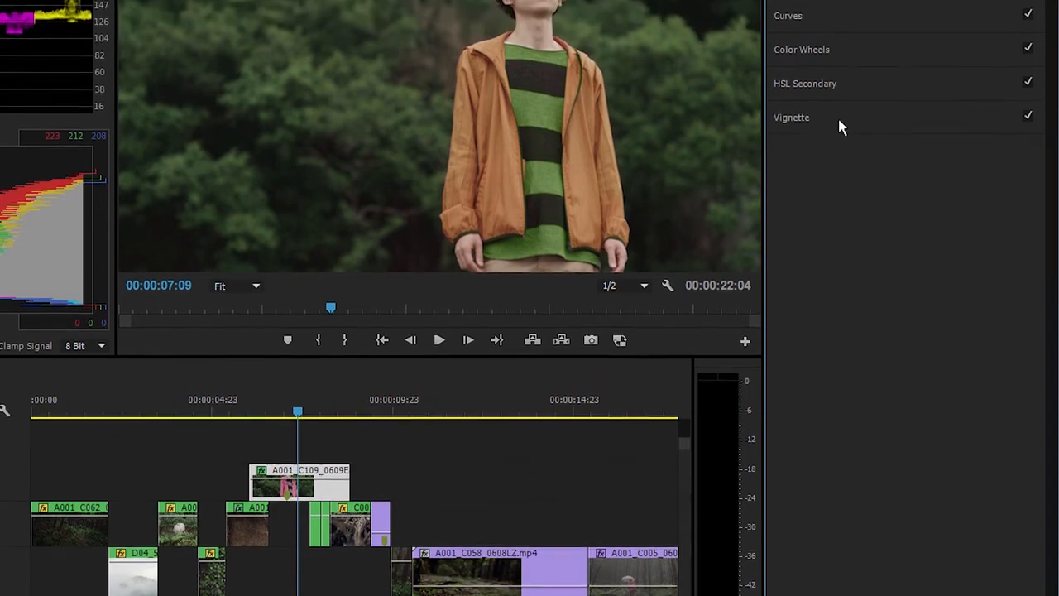
left_click(839, 124)
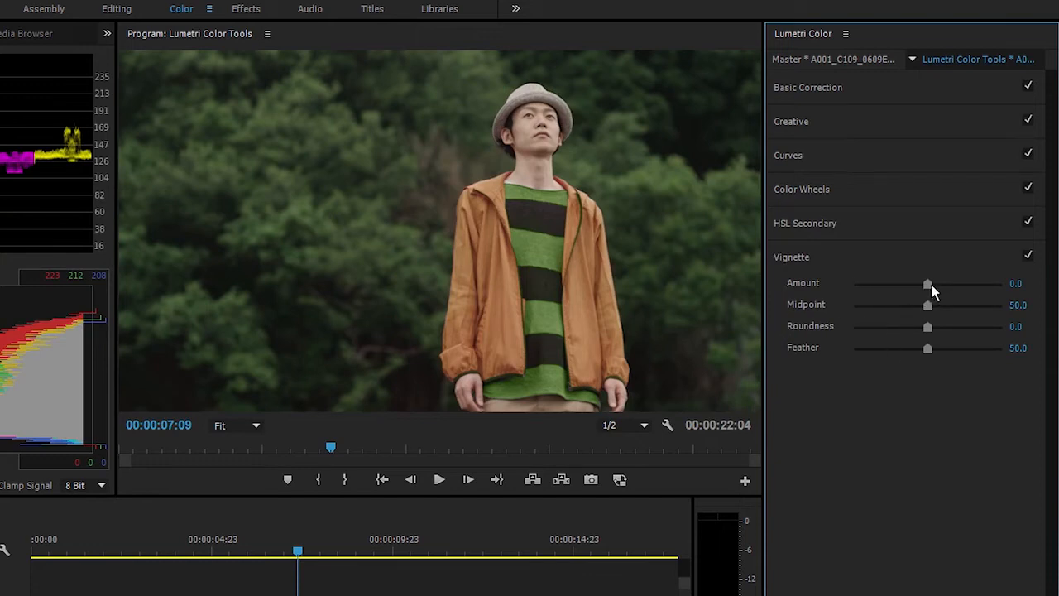
left_click_drag(927, 283, 920, 360)
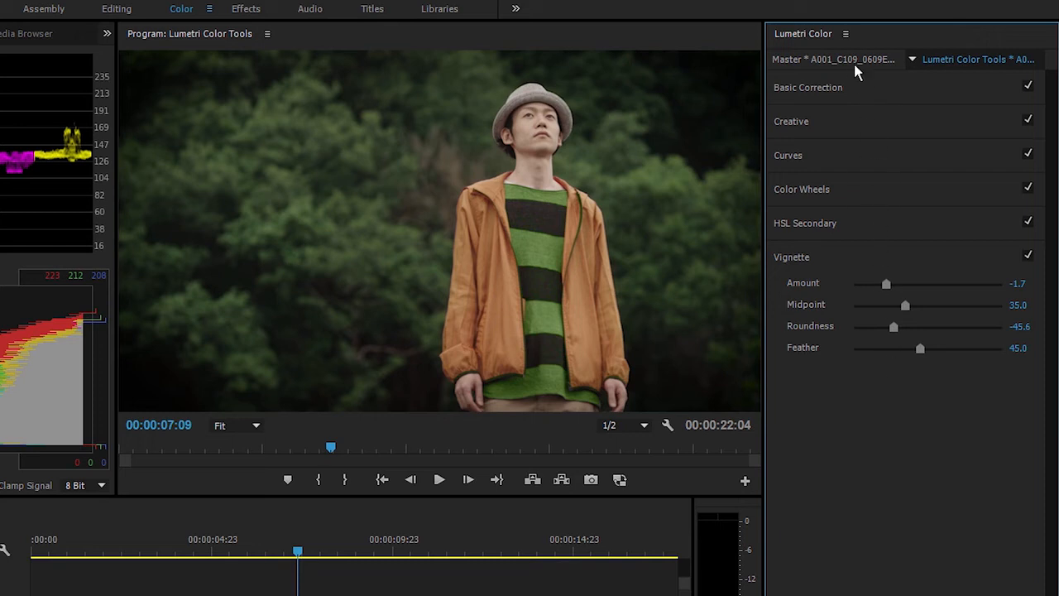
Bring up the Lumetri Color options for exporting the grade or saving it as a preset.
left_click(845, 36)
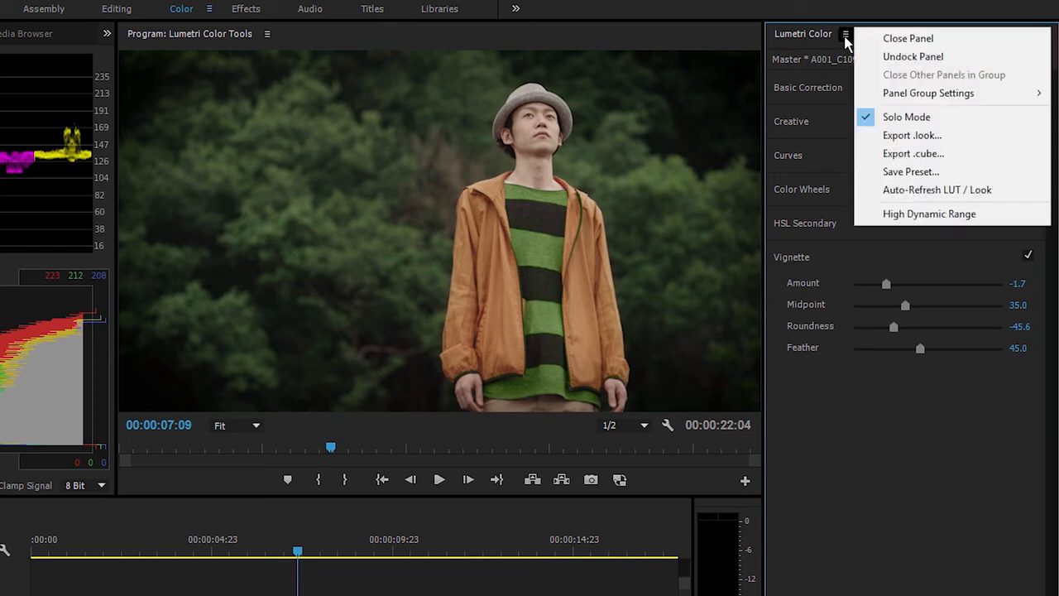